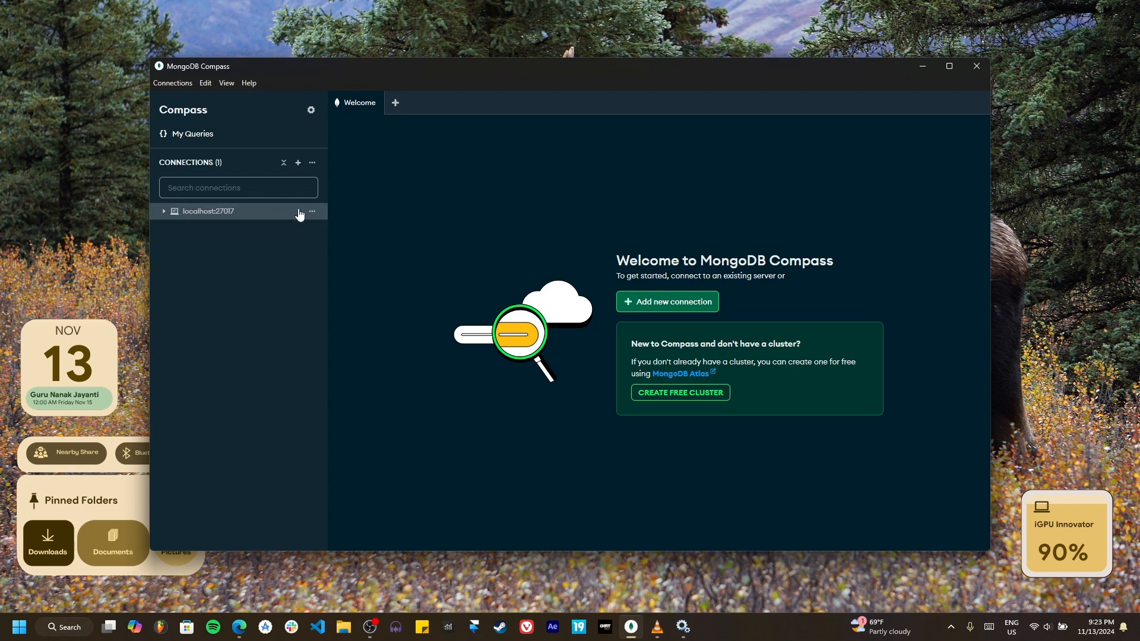
Step: Try to connect to the localhost:27017 server, and minimize the Compass window
{"action": "left_click", "coordinate": [293, 212]}
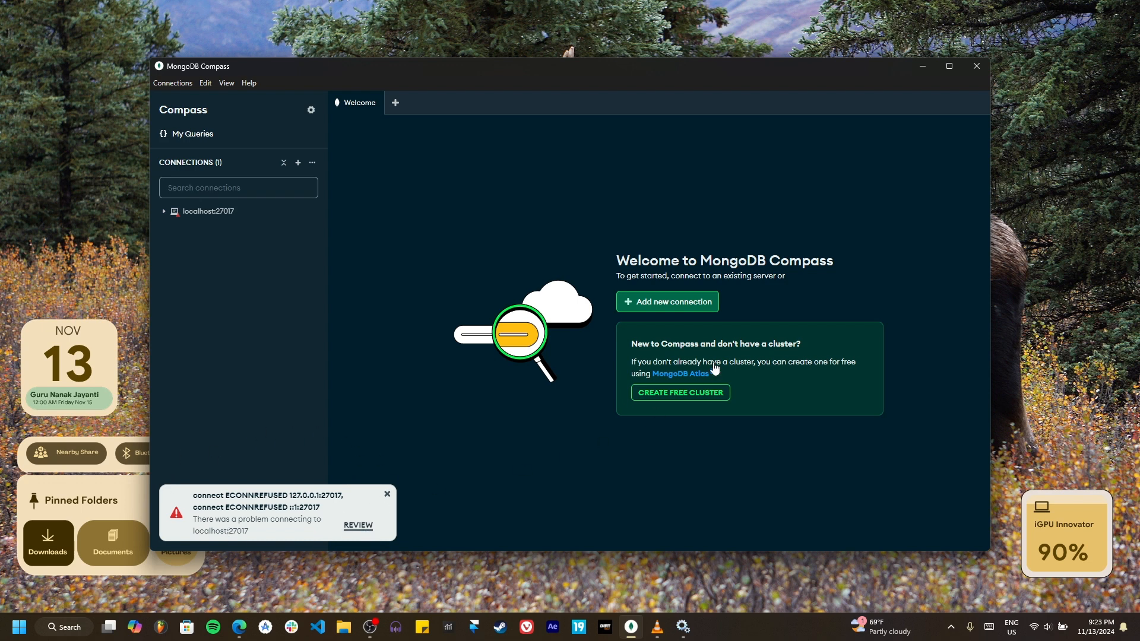
{"action": "left_click", "coordinate": [922, 66]}
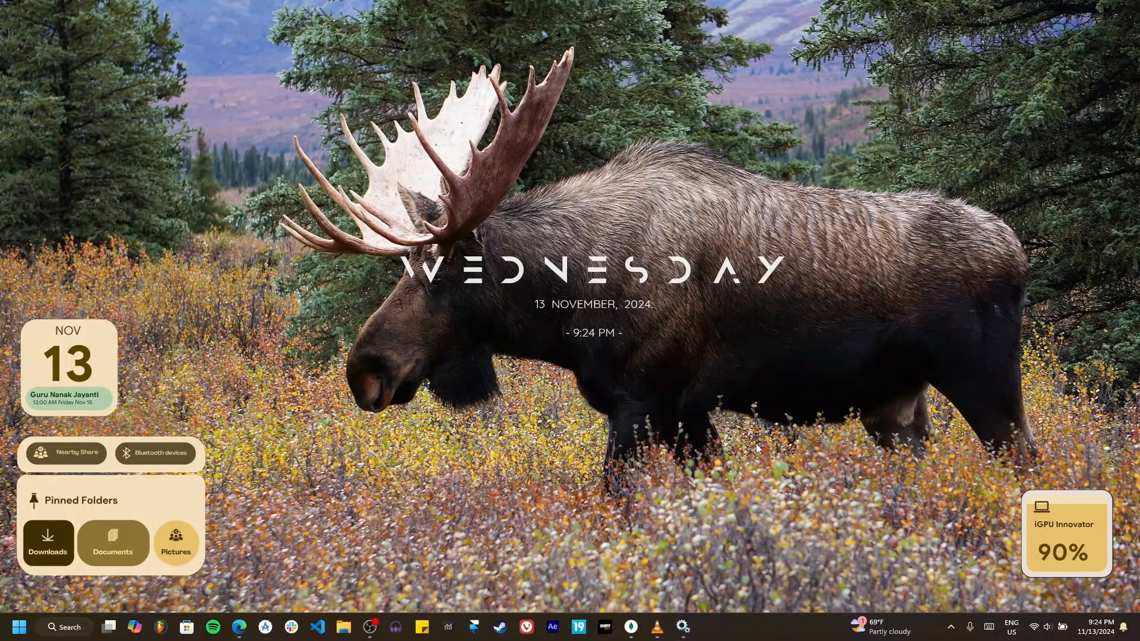
Step: Open the Windows Services console by running services.msc
{"action": "key", "text": "super+r"}
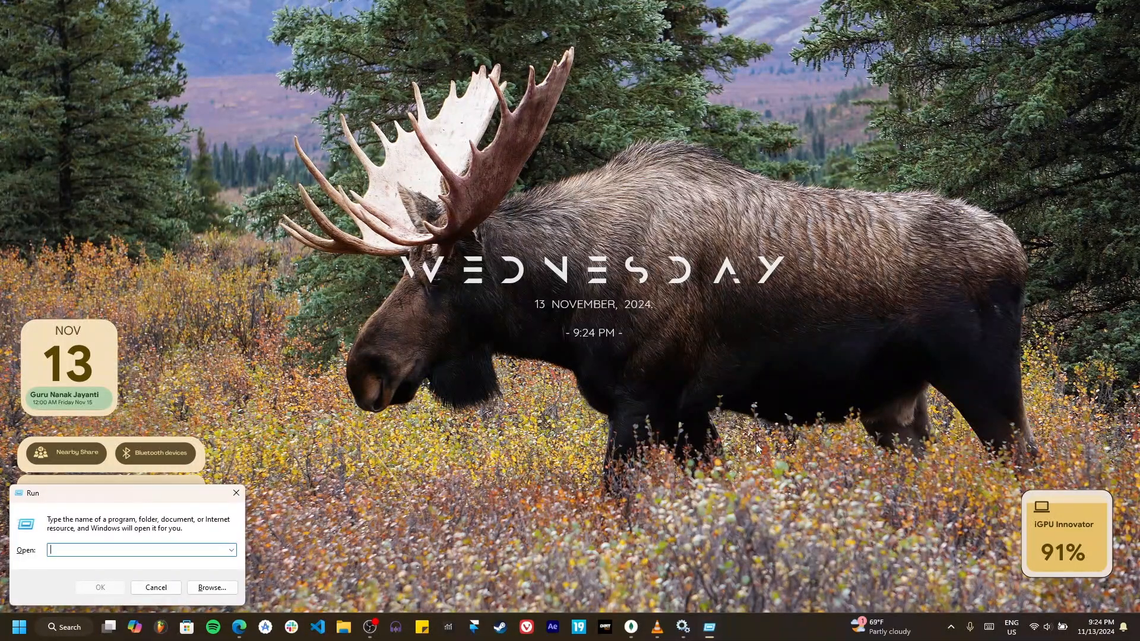
{"action": "key", "text": "Escape"}
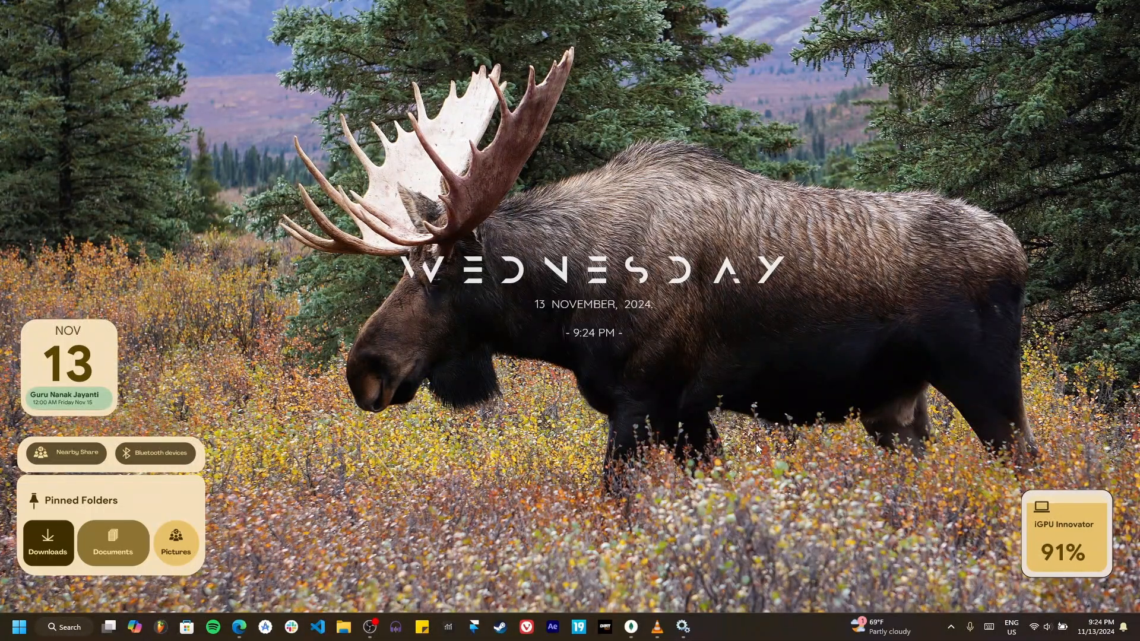
{"action": "key", "text": "super+r"}
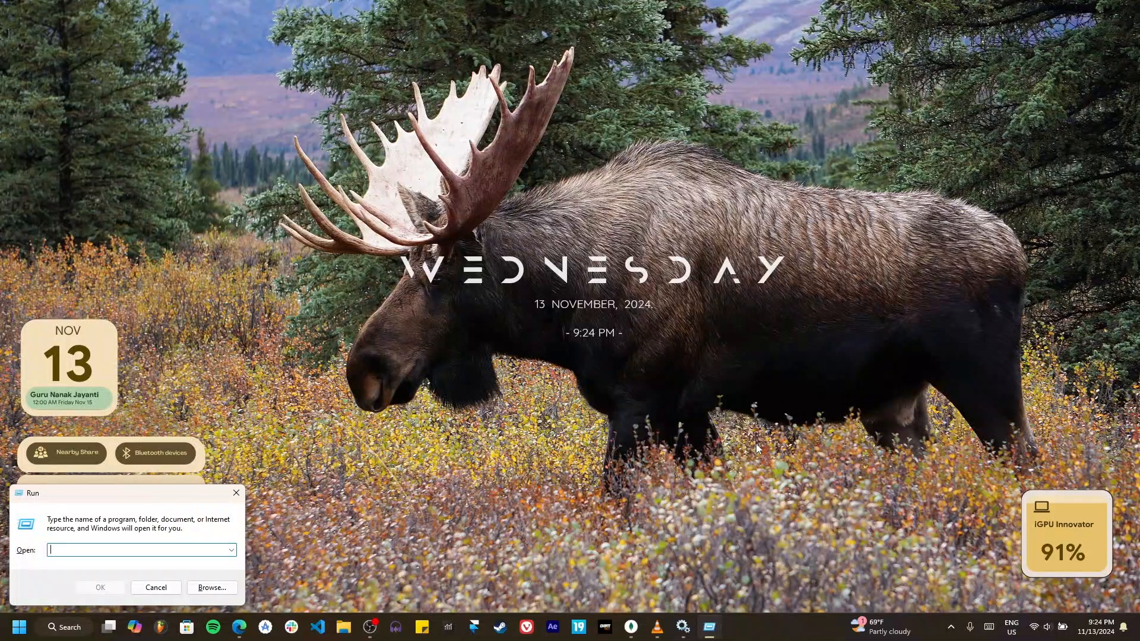
{"action": "type", "text": "services.msc"}
{"action": "key", "text": "Return"}
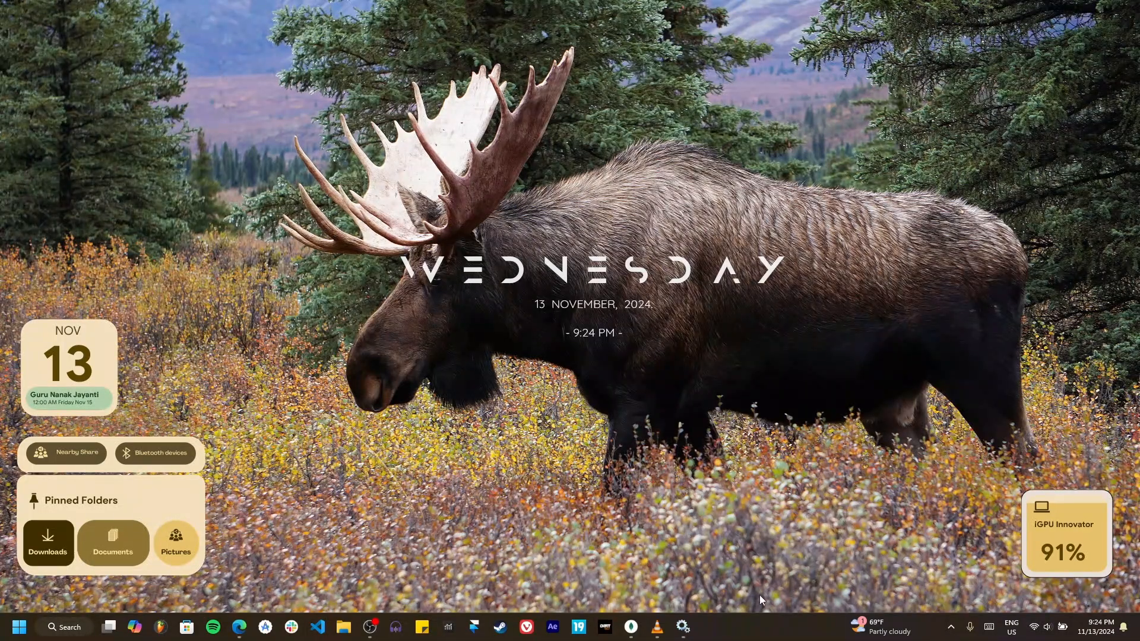
Step: Find the MongoDB Server (MongoDB) service in the services list and start it
{"action": "left_click", "coordinate": [877, 308]}
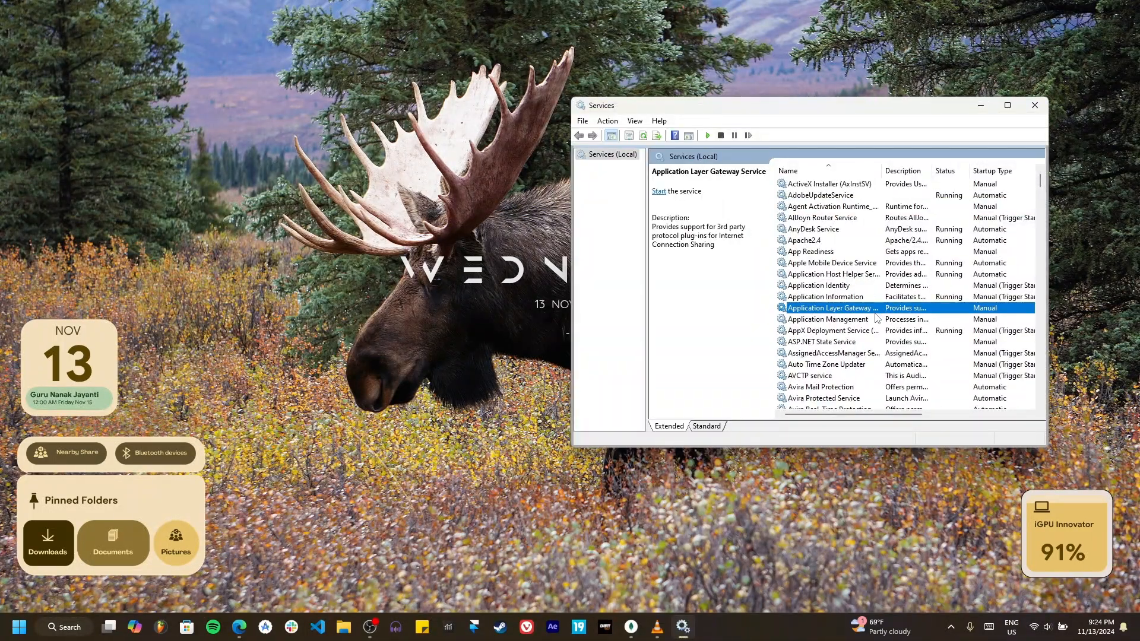
{"action": "type", "text": "mong"}
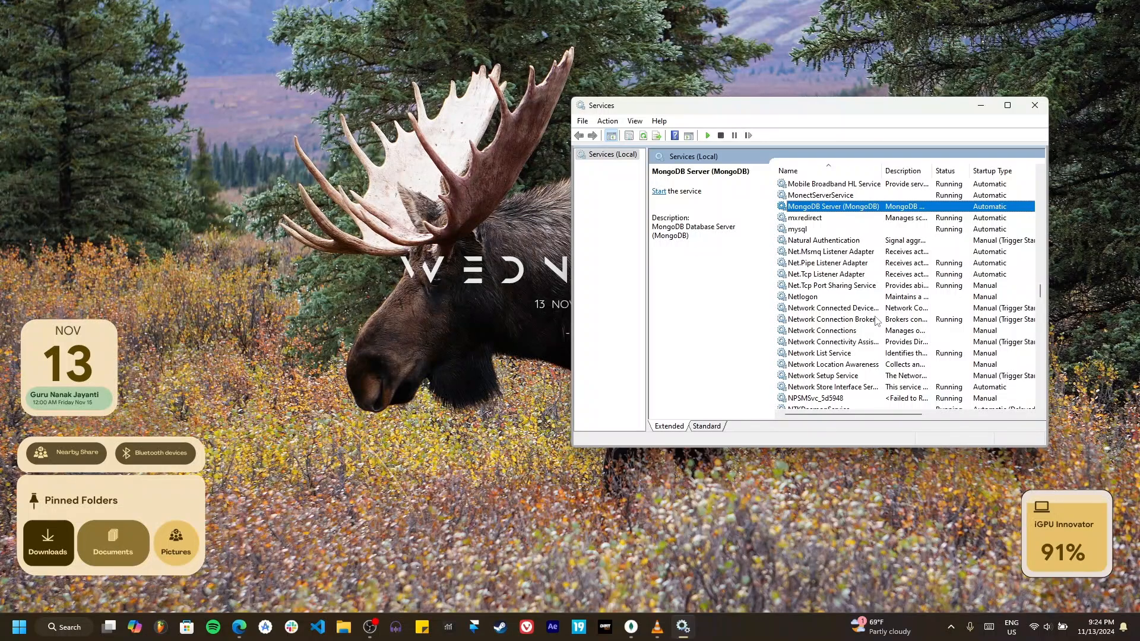
{"action": "left_click", "coordinate": [660, 193]}
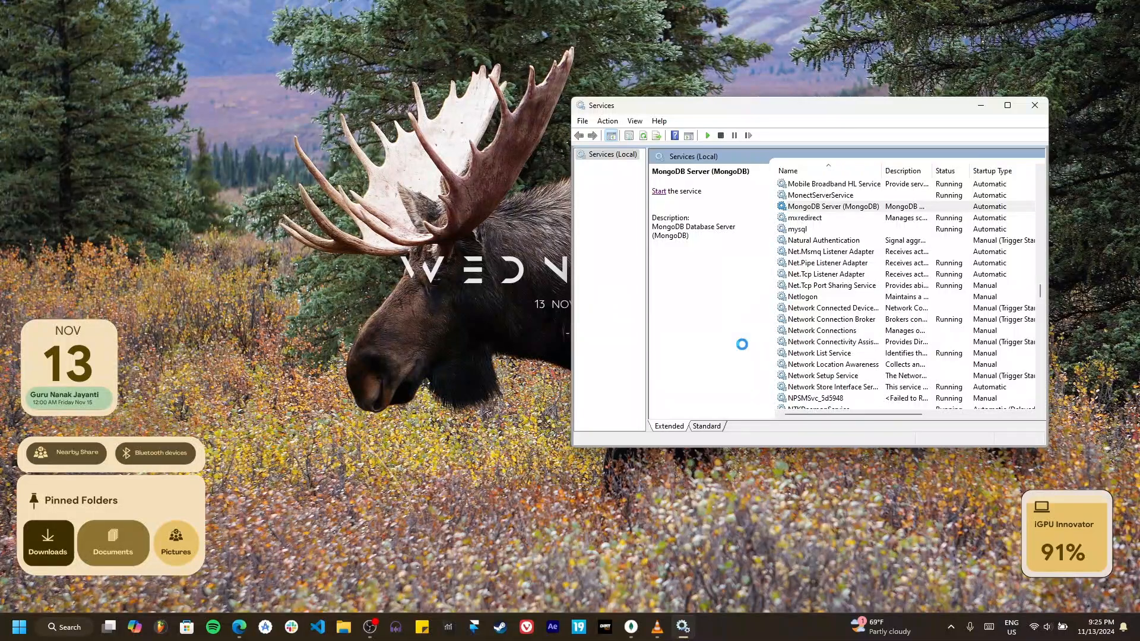
Step: Switch back to MongoDB Compass and connect to localhost:27017 again
{"action": "key", "text": "alt+Tab"}
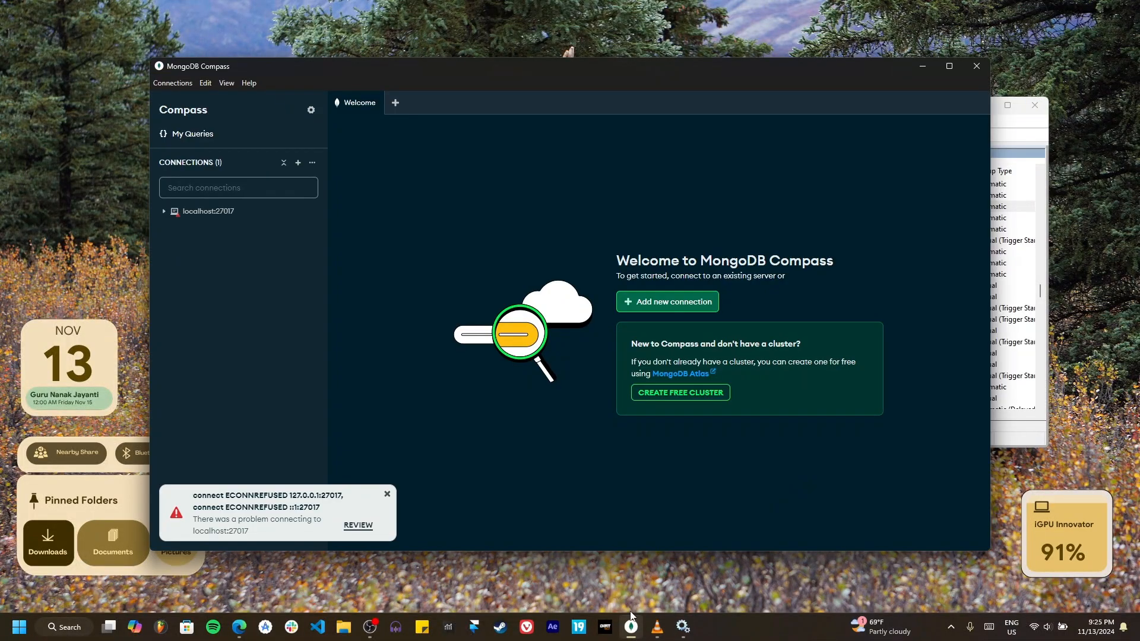
{"action": "double_click", "coordinate": [220, 213]}
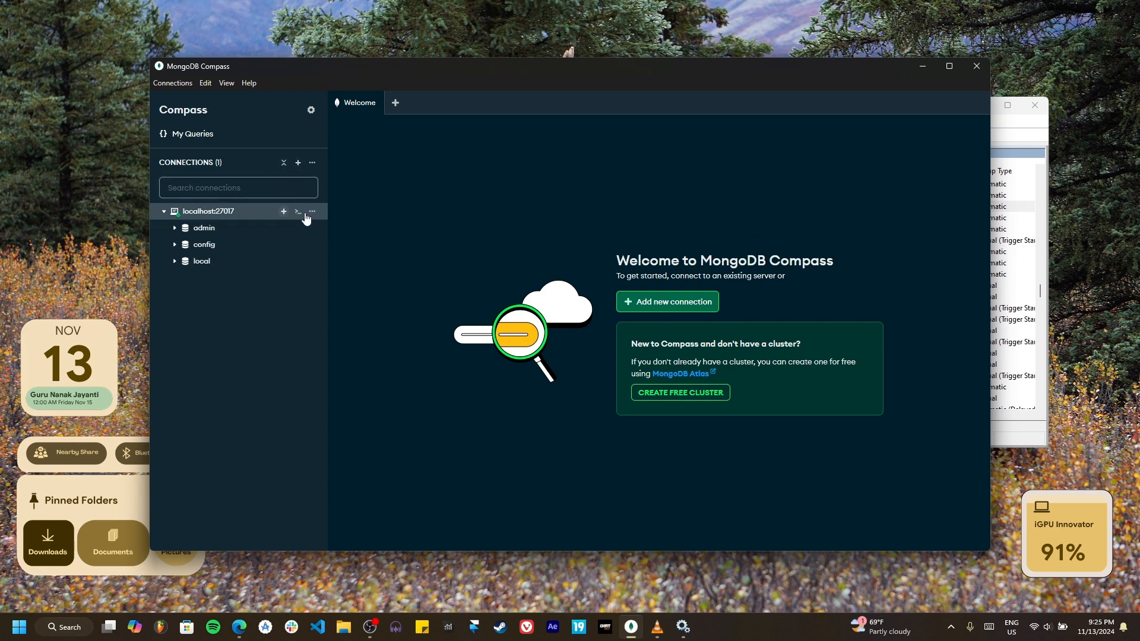
{"action": "left_click", "coordinate": [299, 212]}
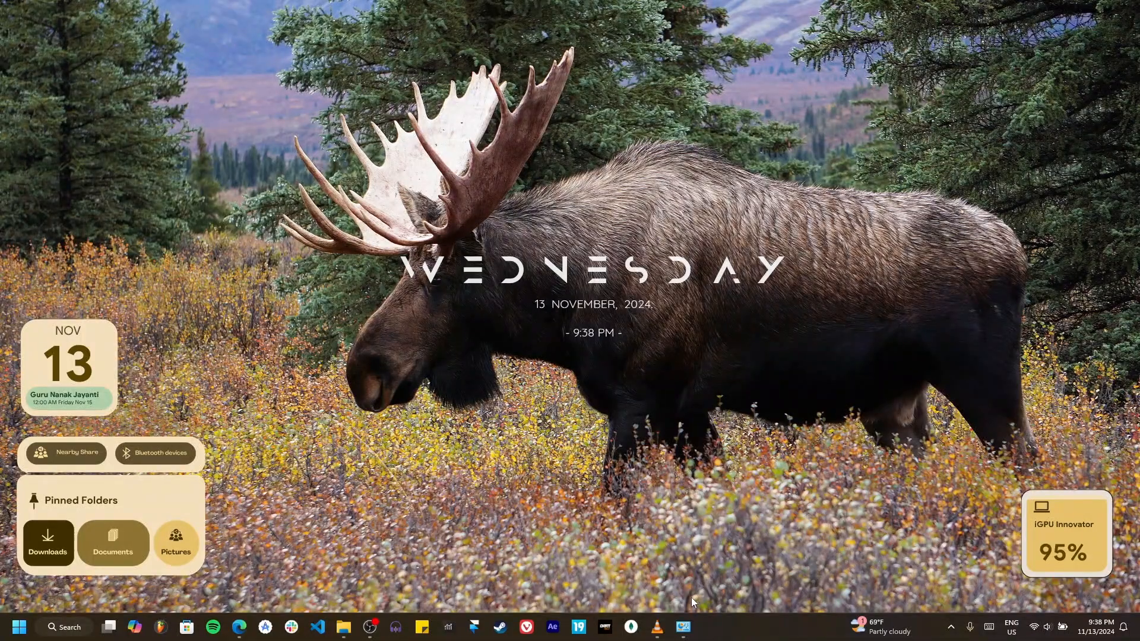
Step: Open Windows Defender Firewall and bring up its list of allowed apps and features
{"action": "key", "text": "super"}
{"action": "type", "text": "Windows"}
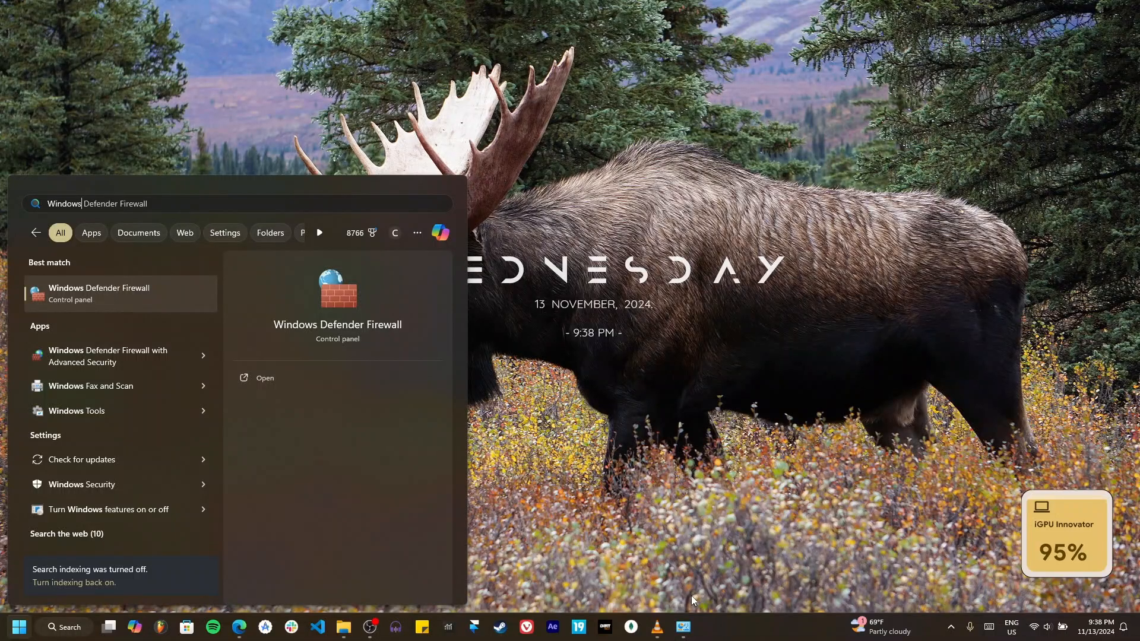
{"action": "key", "text": "Return"}
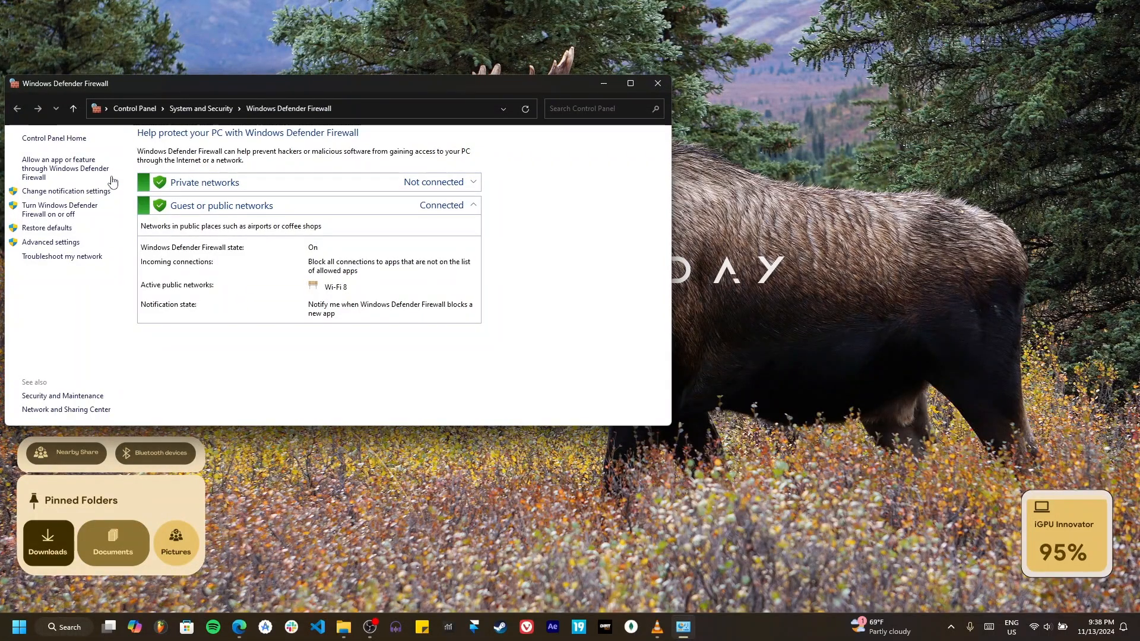
{"action": "left_click", "coordinate": [46, 170]}
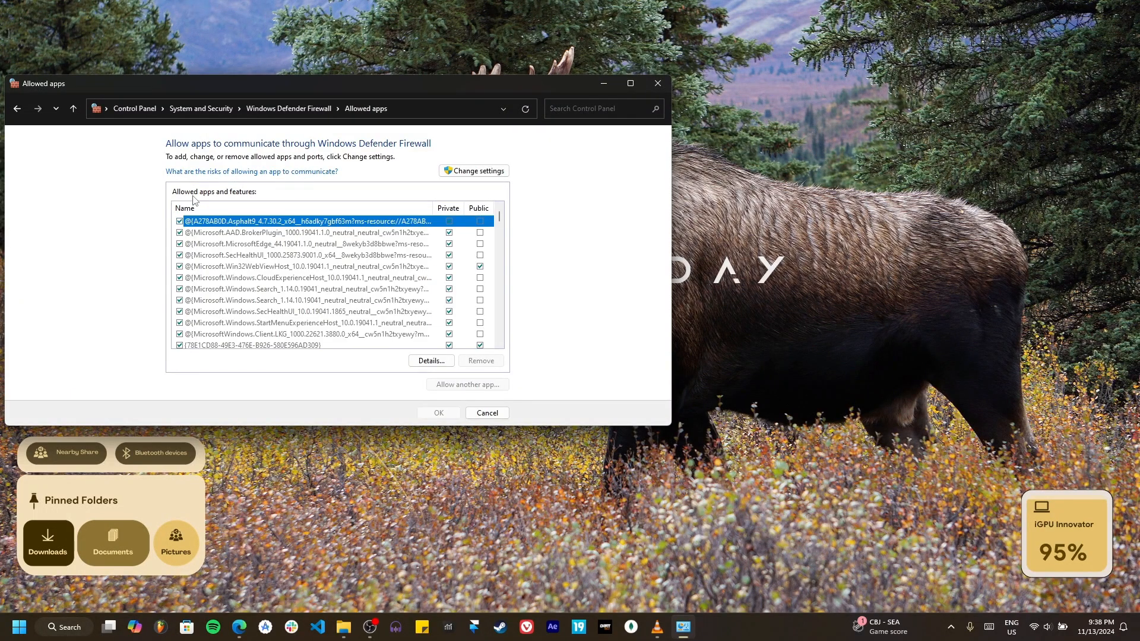
Step: Look through the firewall's allowed apps for a MongoDB entry, and minimize the window
{"action": "left_click", "coordinate": [282, 319]}
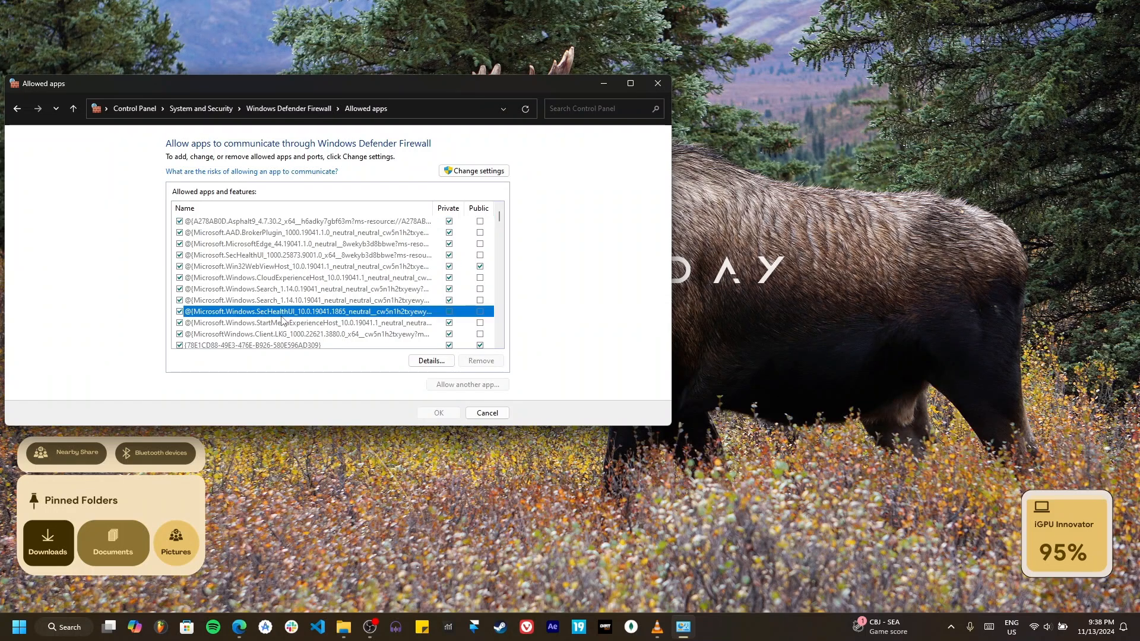
{"action": "type", "text": "moni"}
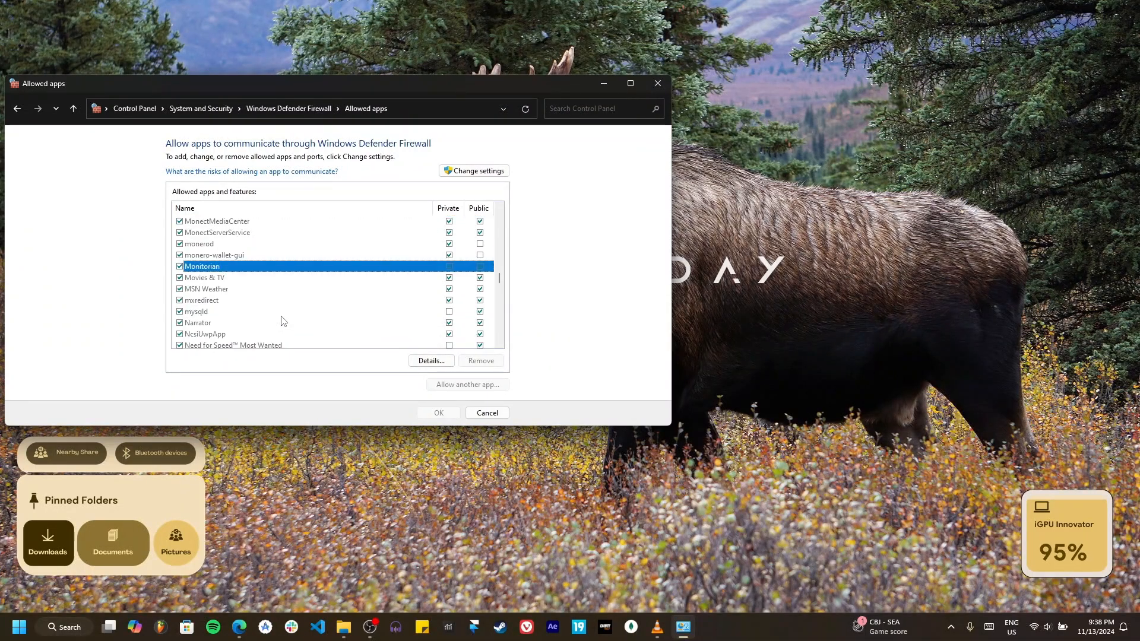
{"action": "scroll", "coordinate": [219, 255], "scroll_direction": "up", "scroll_amount": 3}
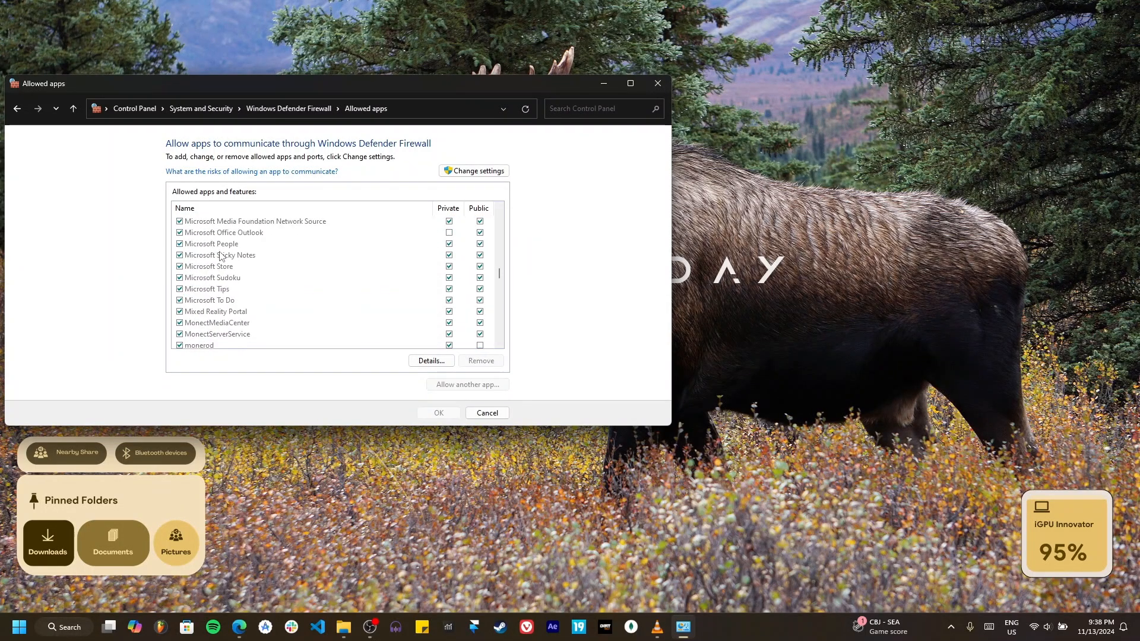
{"action": "scroll", "coordinate": [221, 255], "scroll_direction": "down", "scroll_amount": 3}
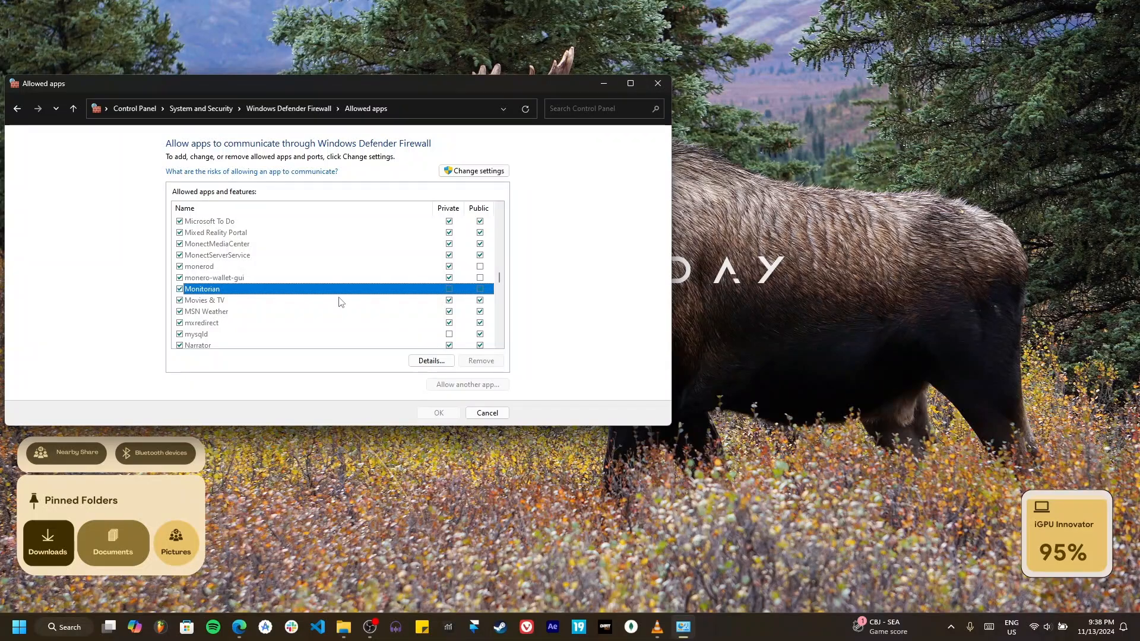
{"action": "scroll", "coordinate": [339, 301], "scroll_direction": "down", "scroll_amount": 2}
{"action": "scroll", "coordinate": [339, 301], "scroll_direction": "up", "scroll_amount": 5}
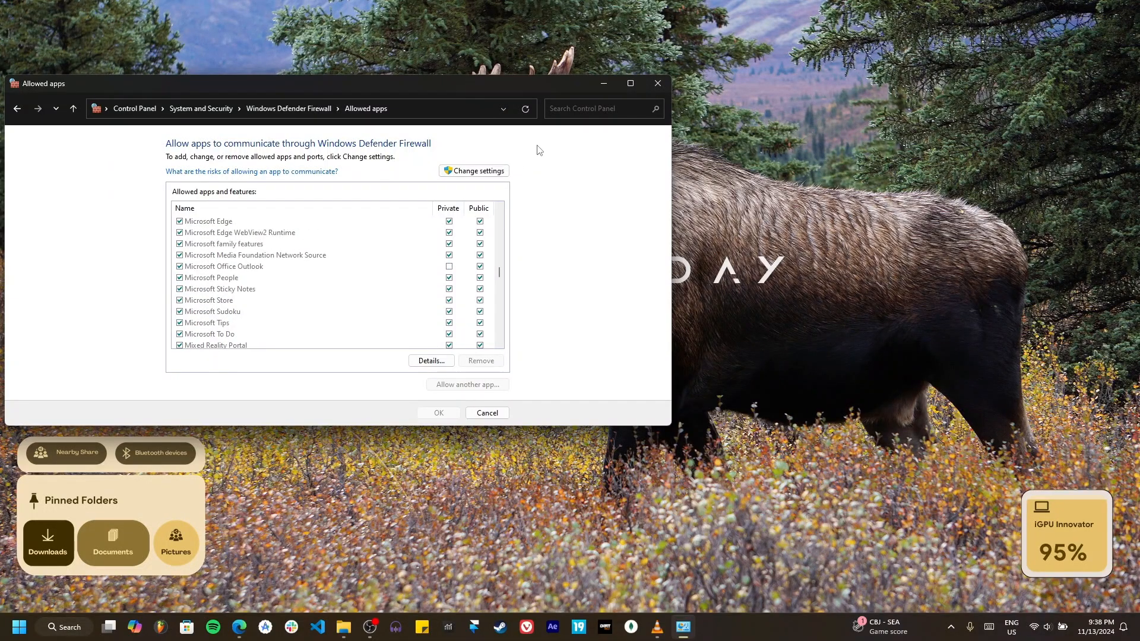
{"action": "left_click", "coordinate": [649, 89]}
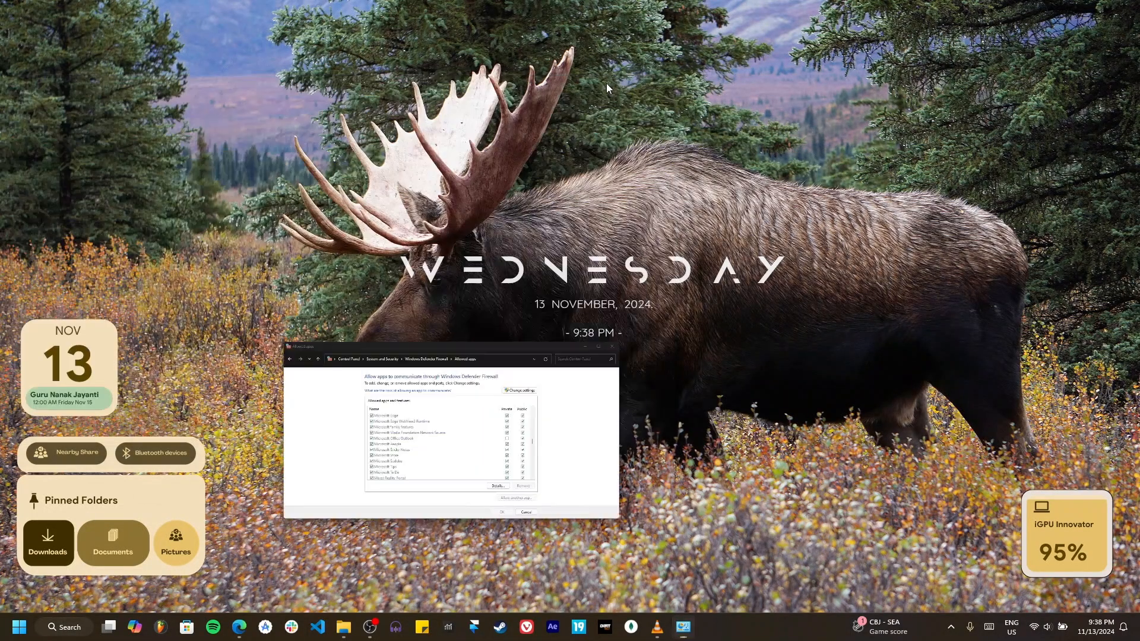
Step: Open Windows Defender Firewall with Advanced Security and display its inbound rules
{"action": "key", "text": "super"}
{"action": "type", "text": "Windows"}
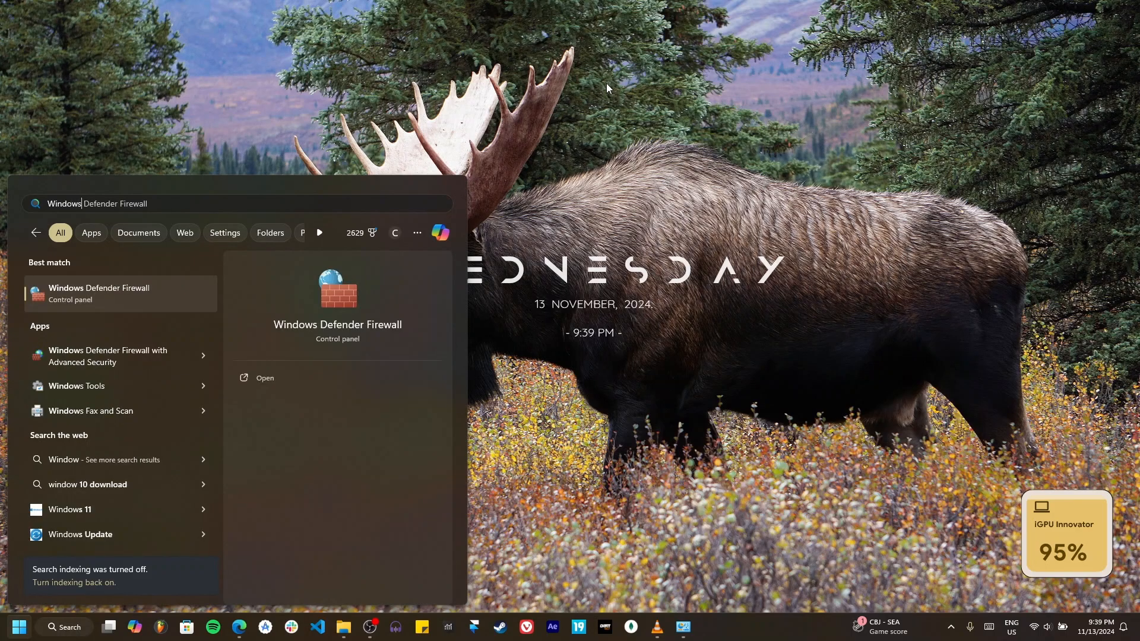
{"action": "key", "text": "Down"}
{"action": "key", "text": "Down"}
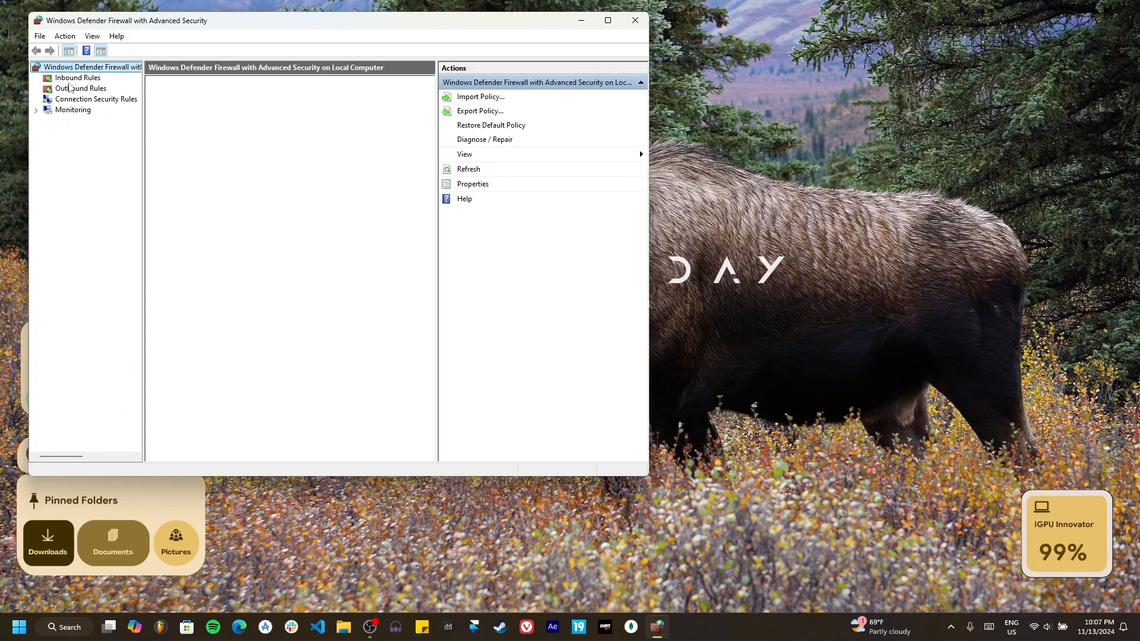
{"action": "left_click", "coordinate": [78, 79]}
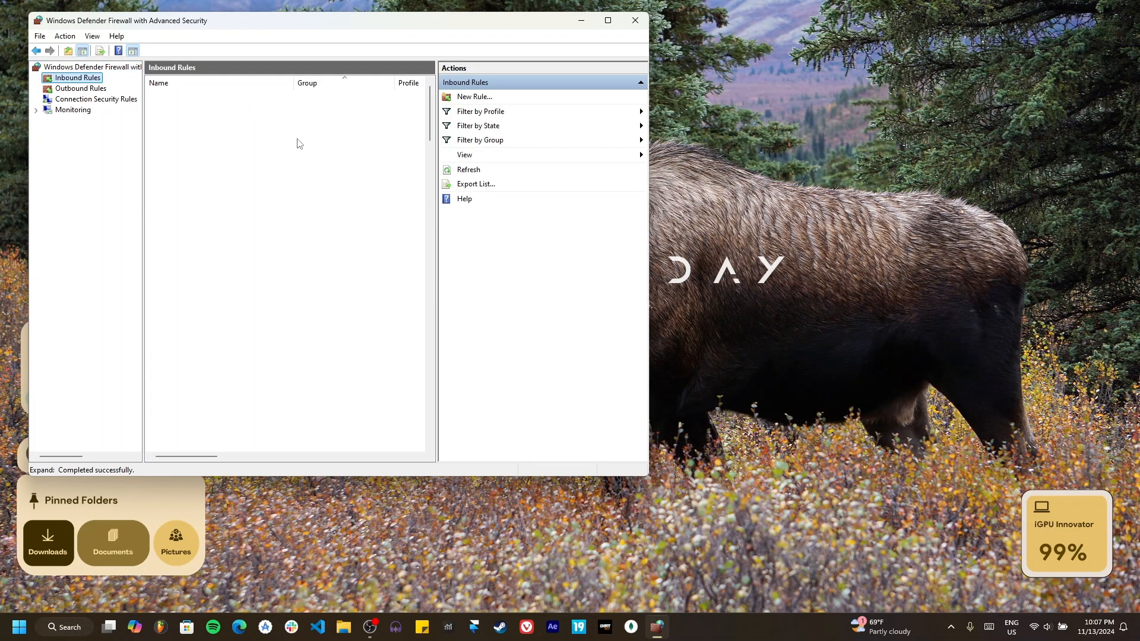
Step: Start a new inbound rule of type Port that applies to TCP on specific local port 27017
{"action": "left_click", "coordinate": [475, 97]}
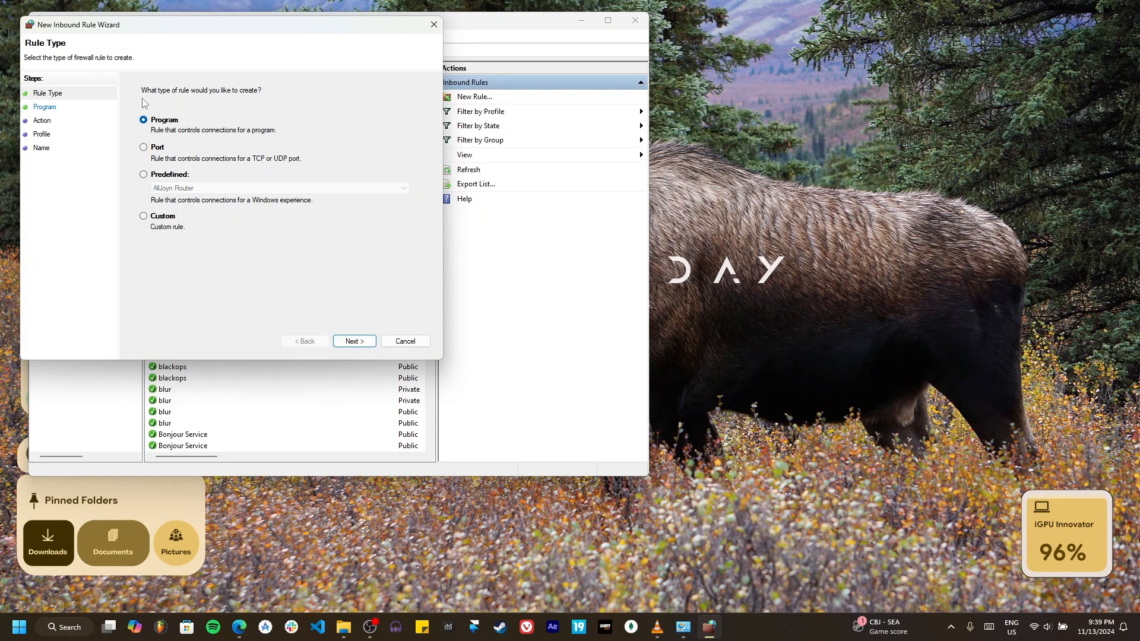
{"action": "left_click", "coordinate": [143, 147]}
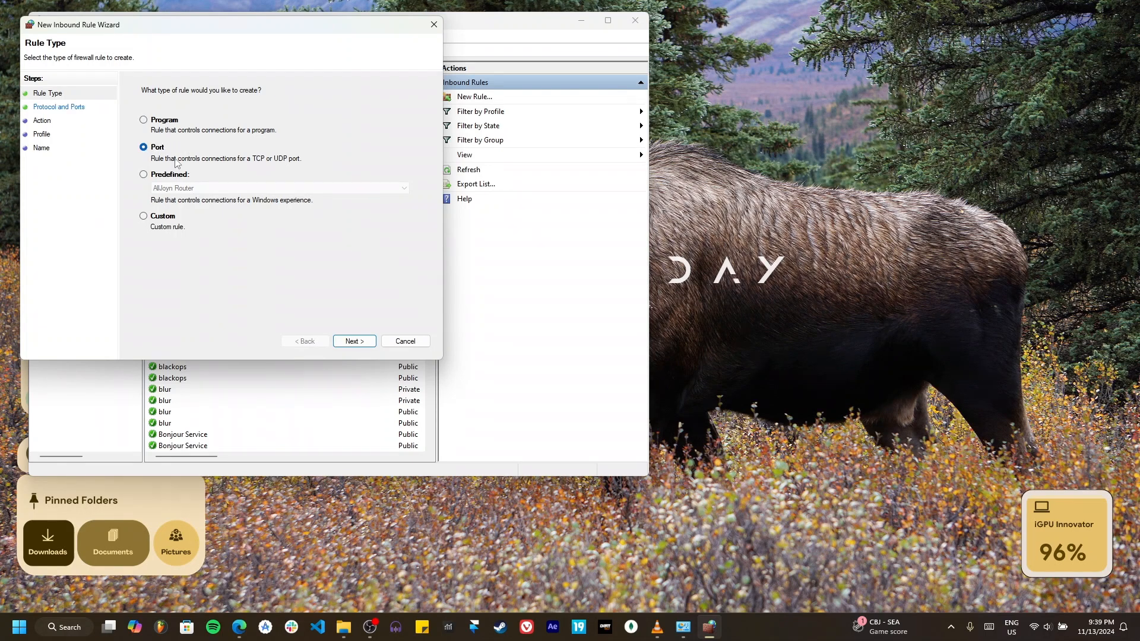
{"action": "left_click", "coordinate": [353, 342]}
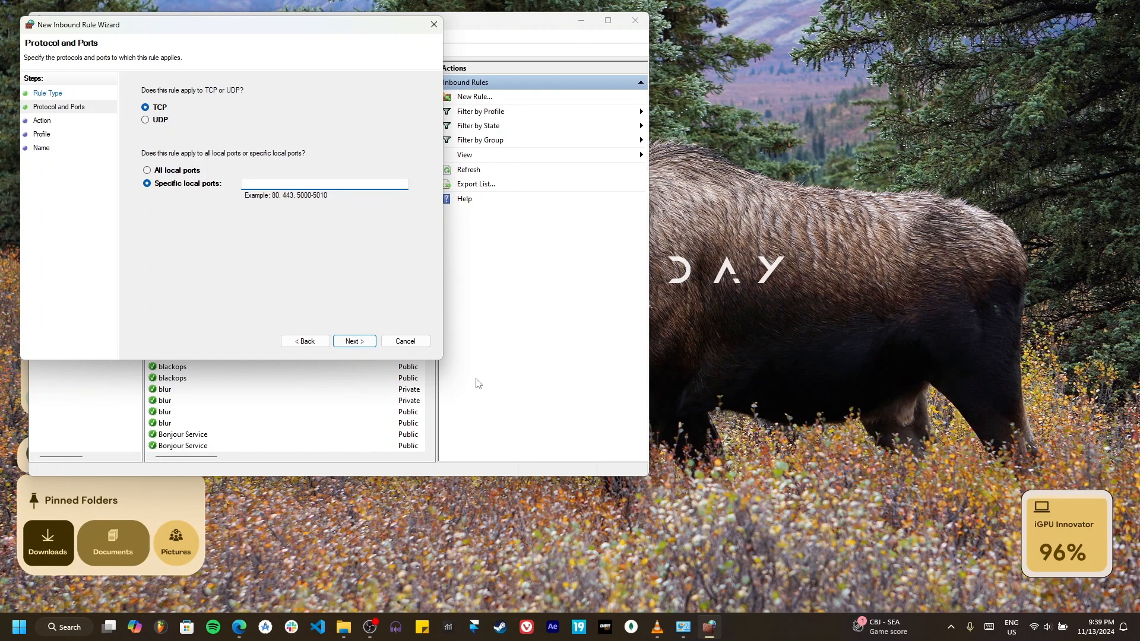
{"action": "type", "text": "27017"}
{"action": "left_click", "coordinate": [358, 342]}
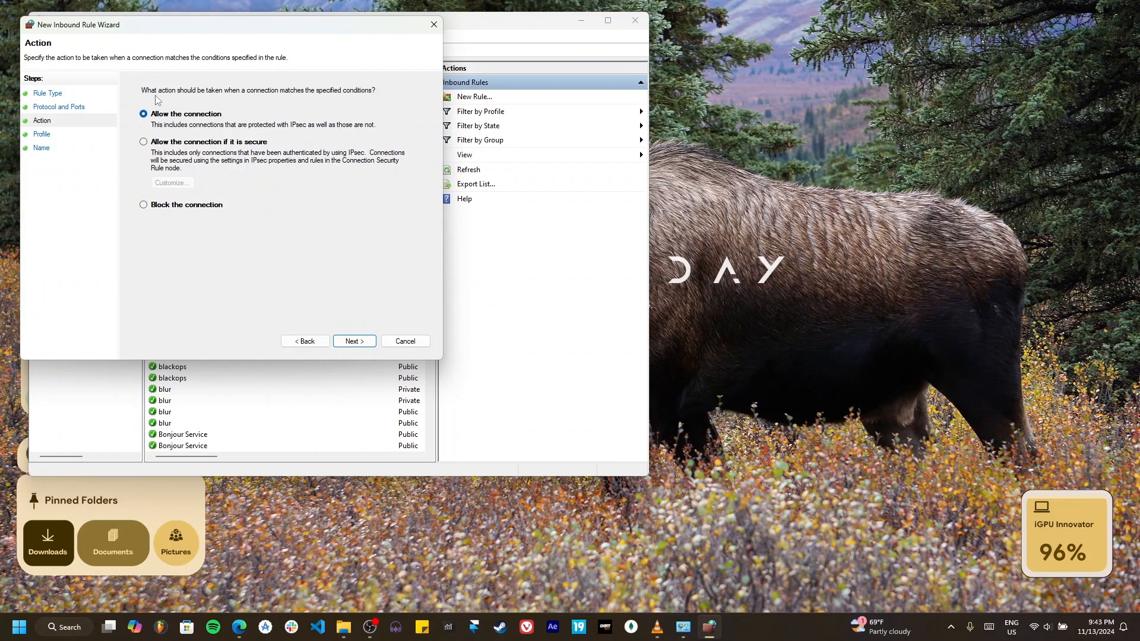
Step: Allow the connection for the Domain, Private and Public profiles, and finish the rule with the name MongoDB Inbound Rule
{"action": "left_click", "coordinate": [355, 341]}
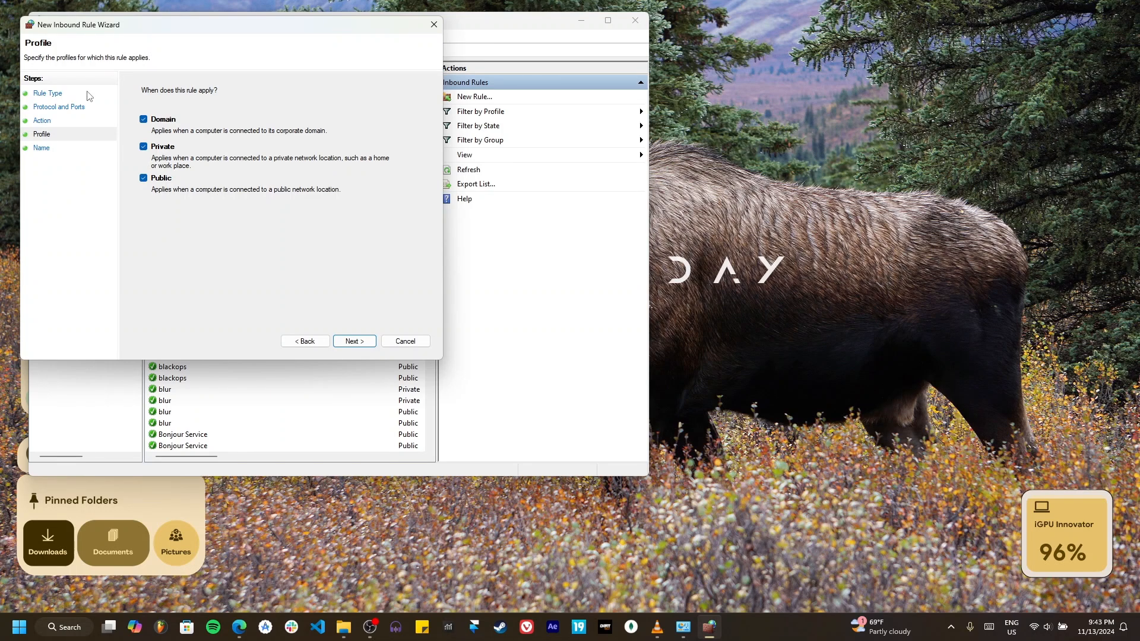
{"action": "left_click", "coordinate": [358, 342]}
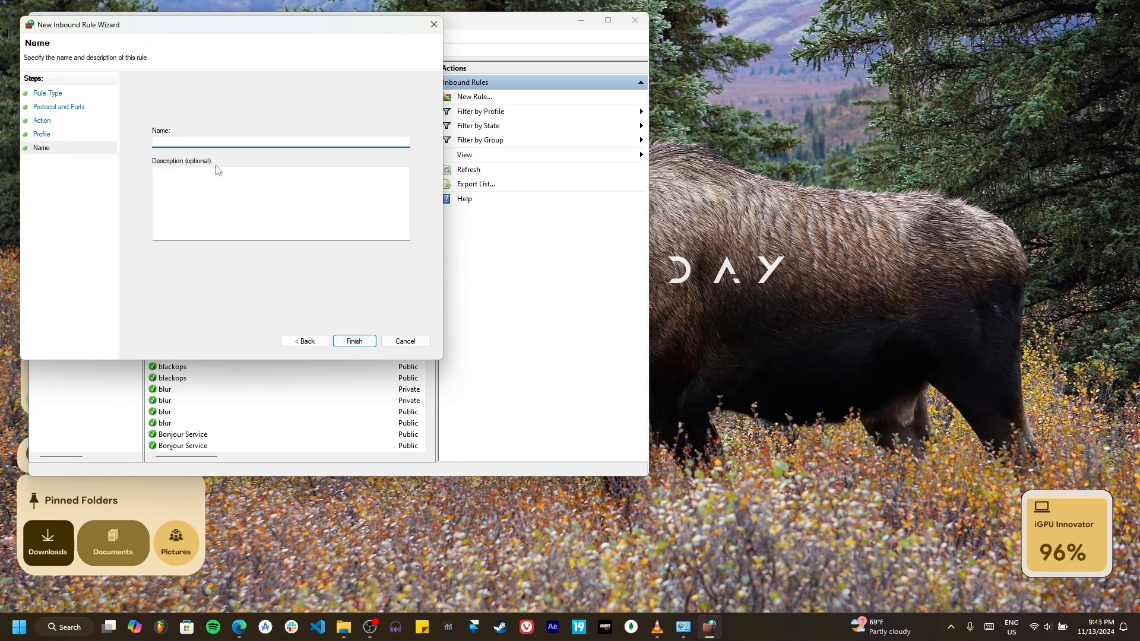
{"action": "type", "text": "MongoDB Inbound Rule"}
{"action": "left_click", "coordinate": [353, 342]}
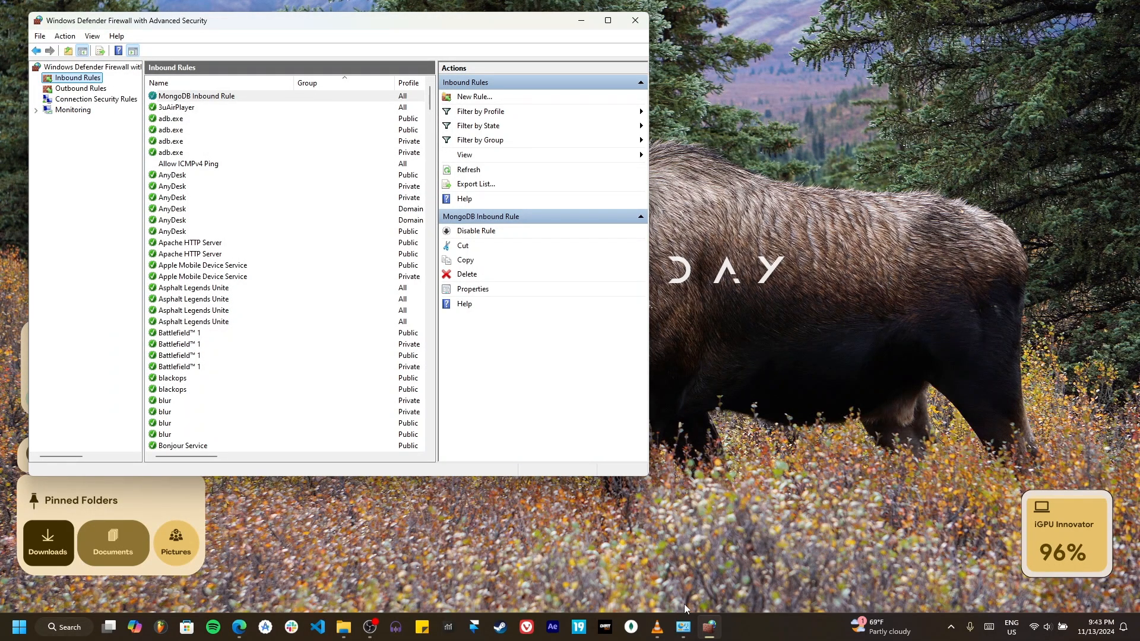
Step: Switch to MongoDB Compass and connect to localhost:27017, then minimize the firewall and Compass windows
{"action": "left_click", "coordinate": [630, 631]}
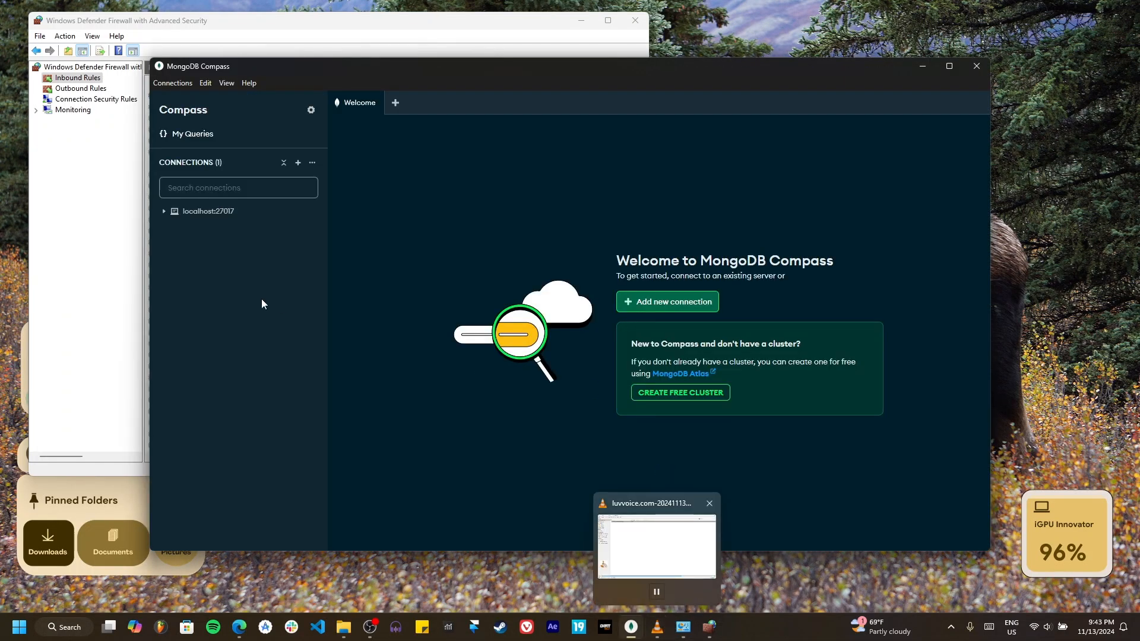
{"action": "double_click", "coordinate": [220, 212]}
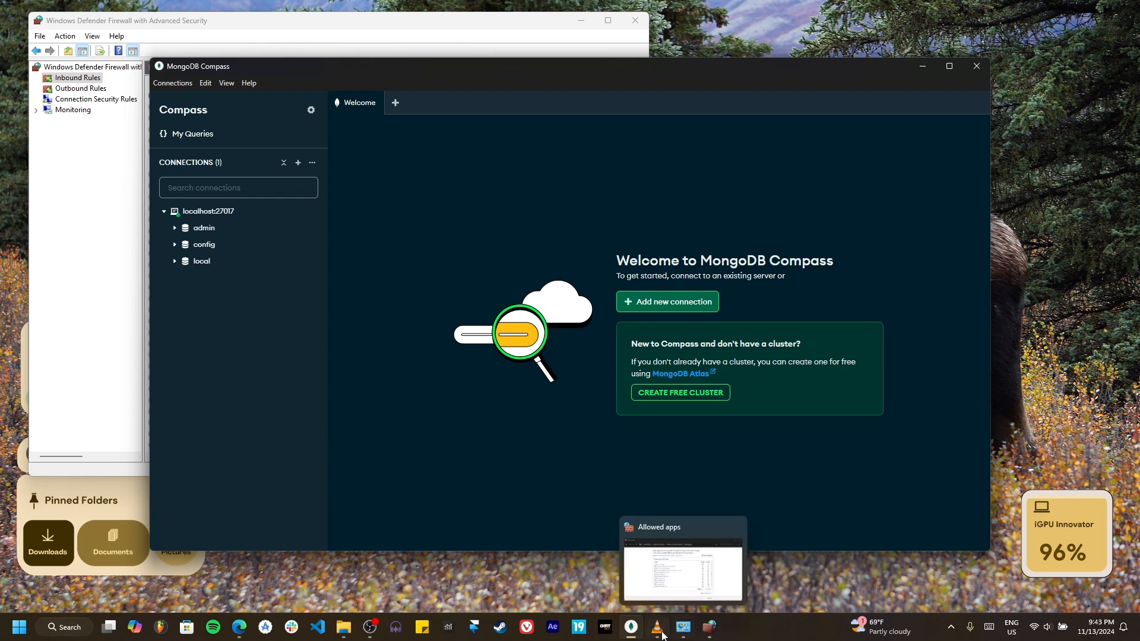
{"action": "mouse_move", "coordinate": [655, 631]}
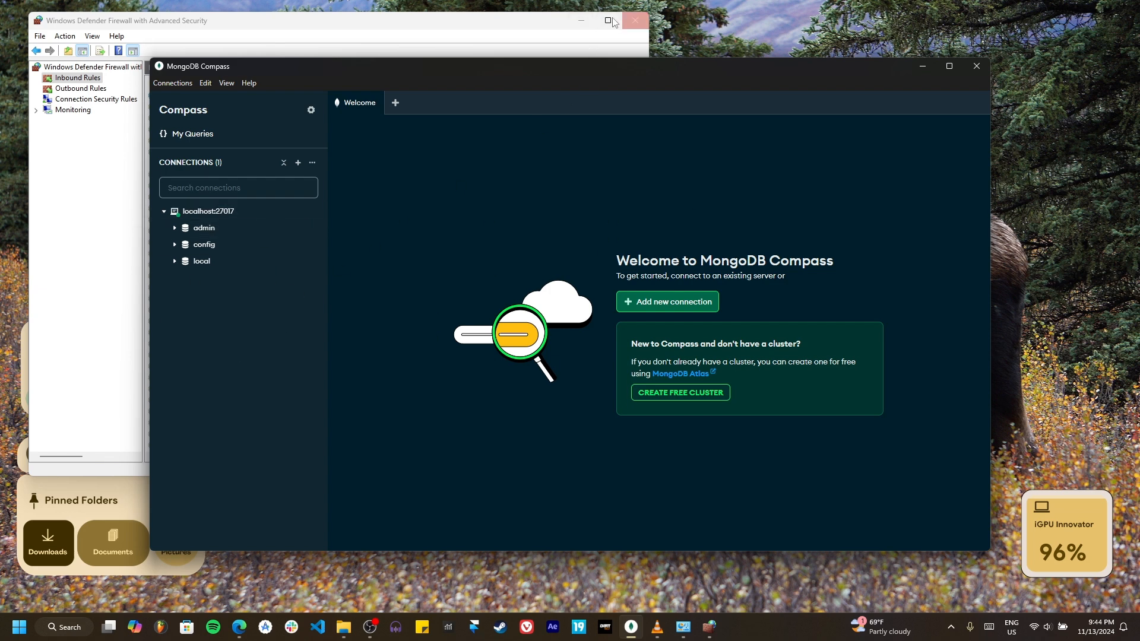
{"action": "left_click", "coordinate": [582, 21]}
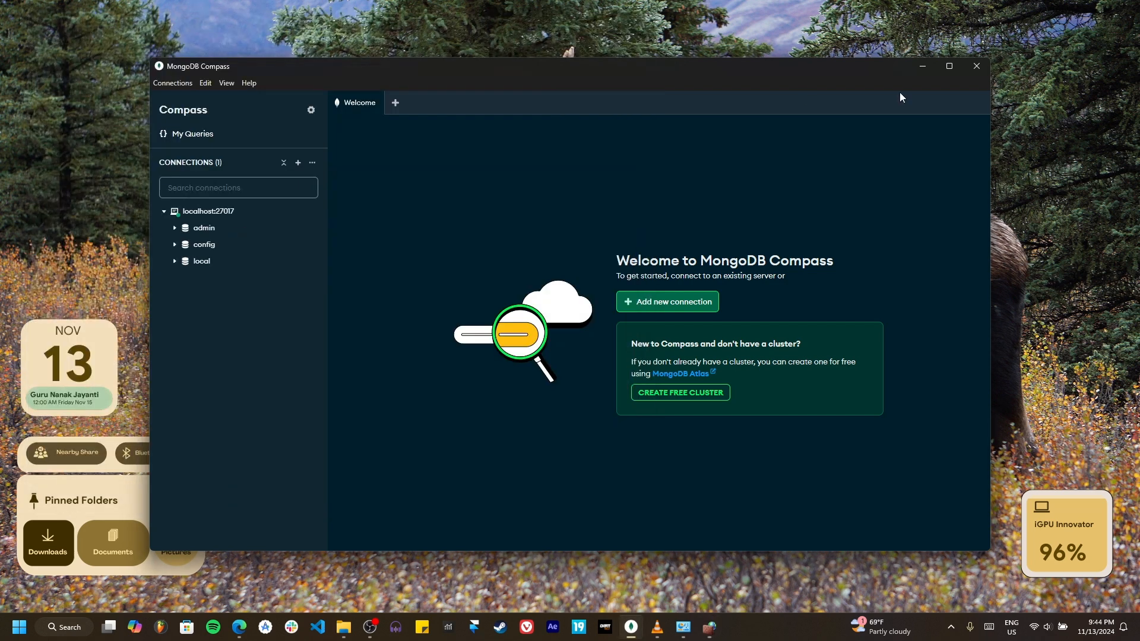
{"action": "left_click", "coordinate": [924, 66]}
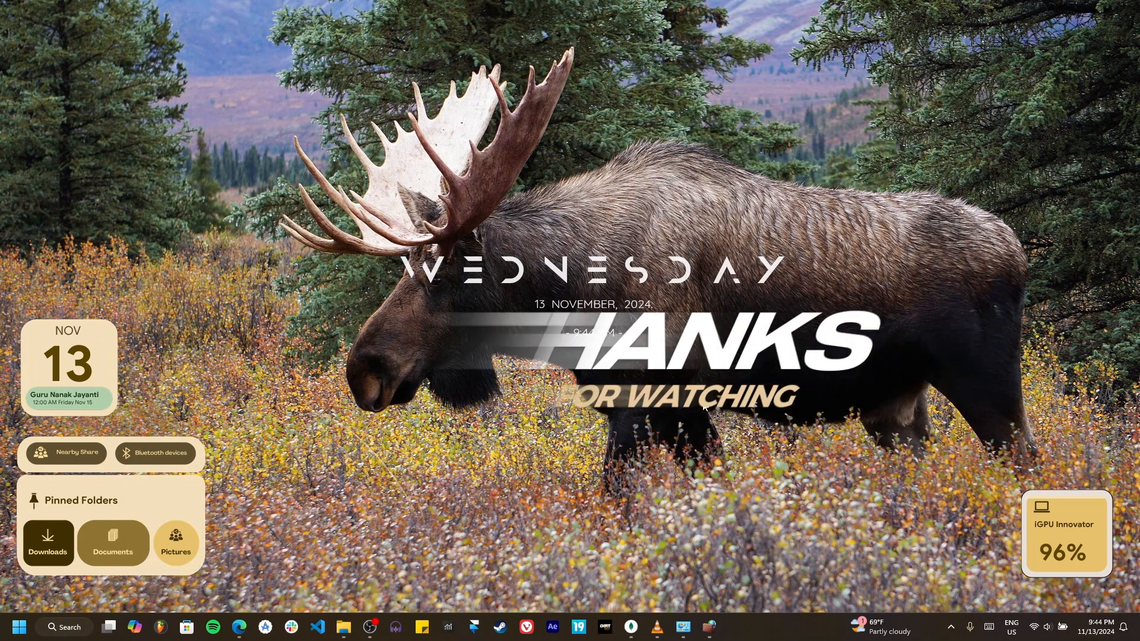